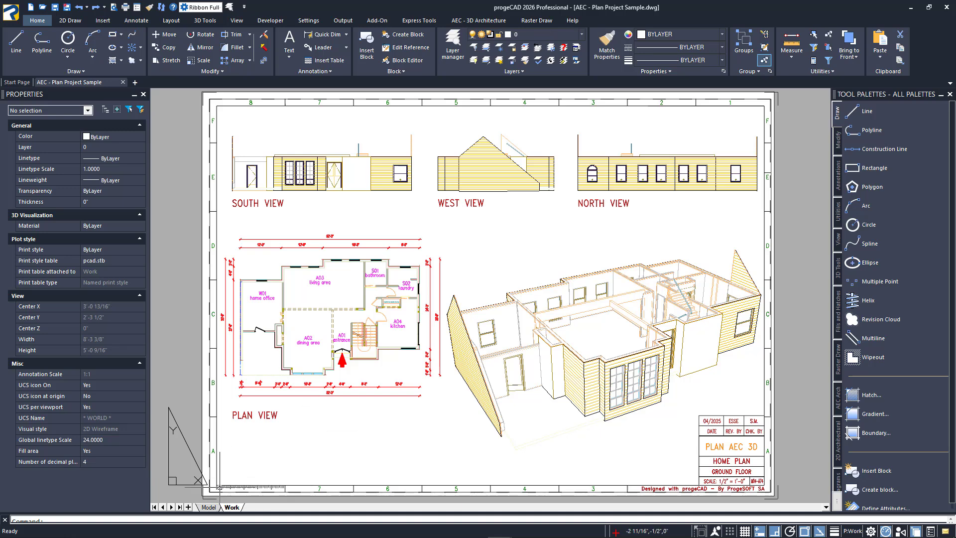
View the floor plan in model space and check the options available for the Work layout
{"action": "left_click", "coordinate": [209, 507]}
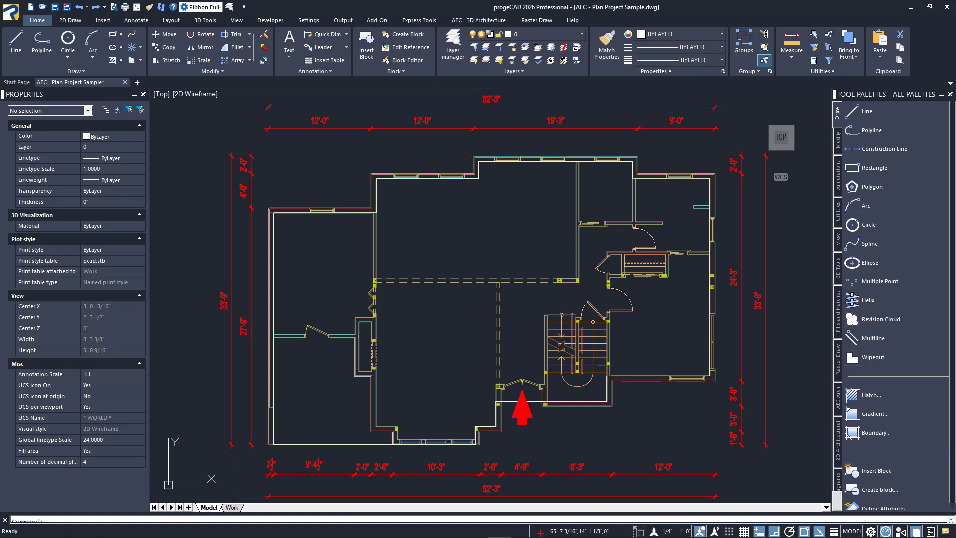
{"action": "right_click", "coordinate": [233, 507]}
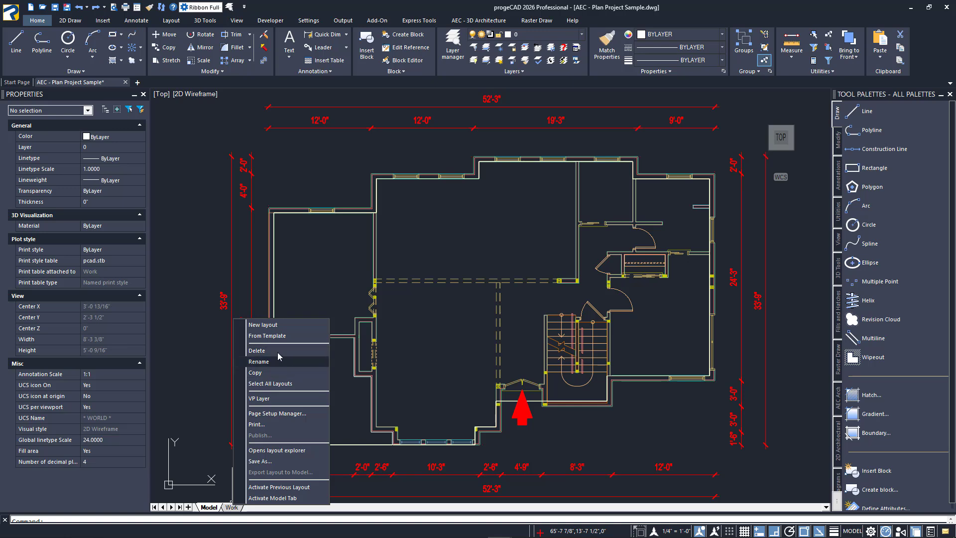
{"action": "left_click", "coordinate": [286, 329]}
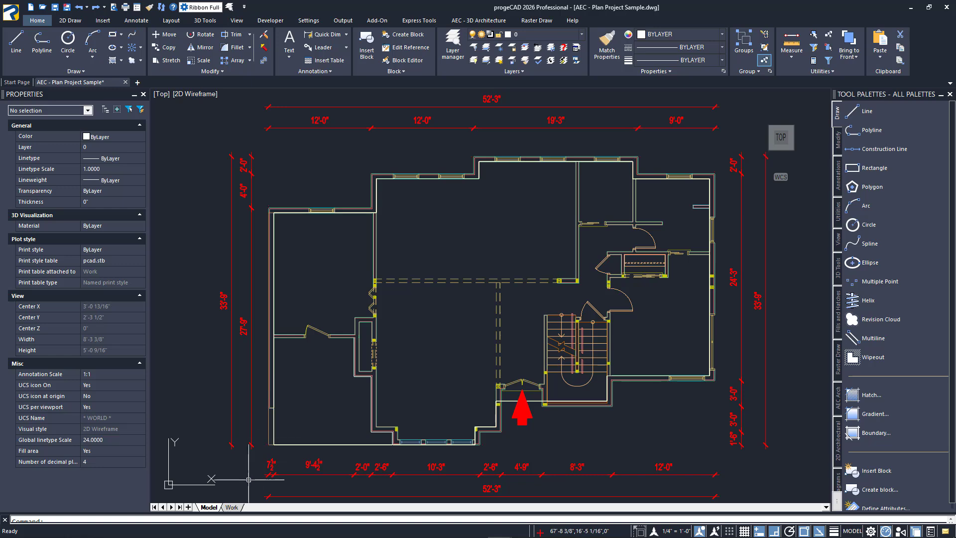
Return to the Work layout, thaw the Defpoints layer and make it current to show the viewport frames
{"action": "left_click", "coordinate": [234, 507]}
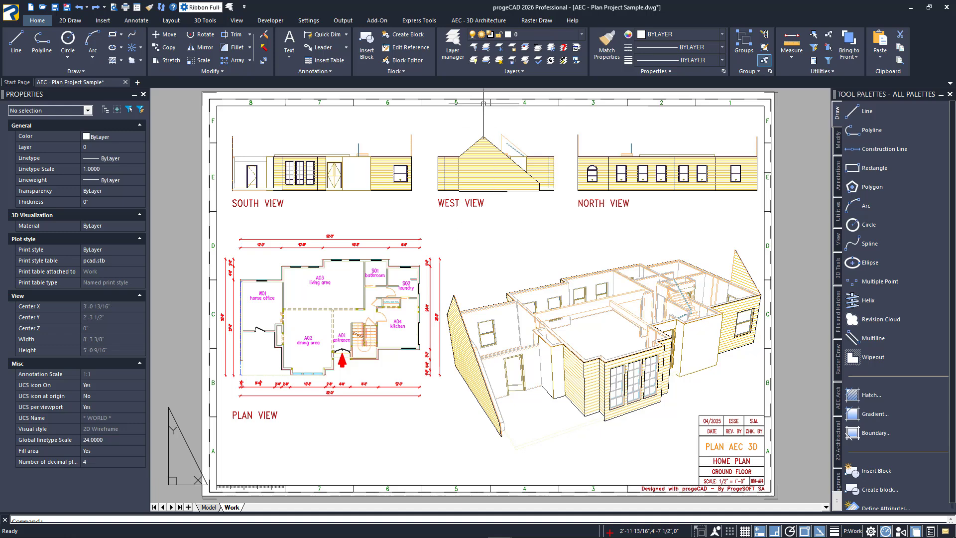
{"action": "left_click", "coordinate": [554, 39]}
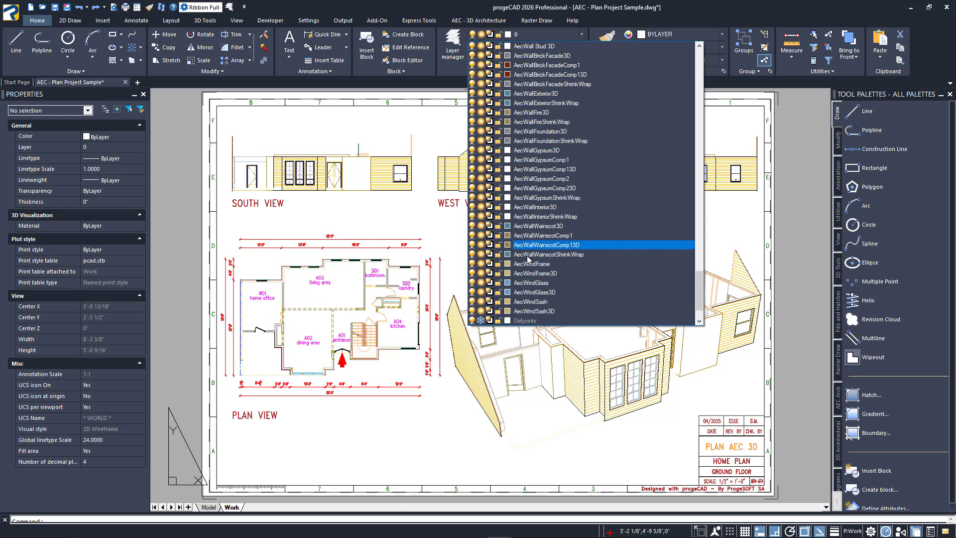
{"action": "left_click", "coordinate": [538, 319]}
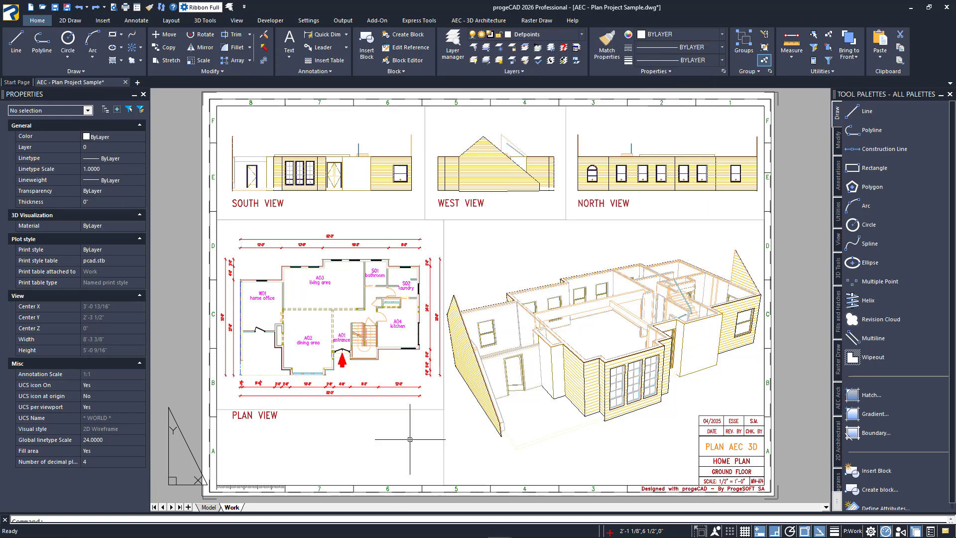
Activate the plan view viewport, inspect it up close, and return to paper space with the whole sheet in view
{"action": "double_click", "coordinate": [389, 369]}
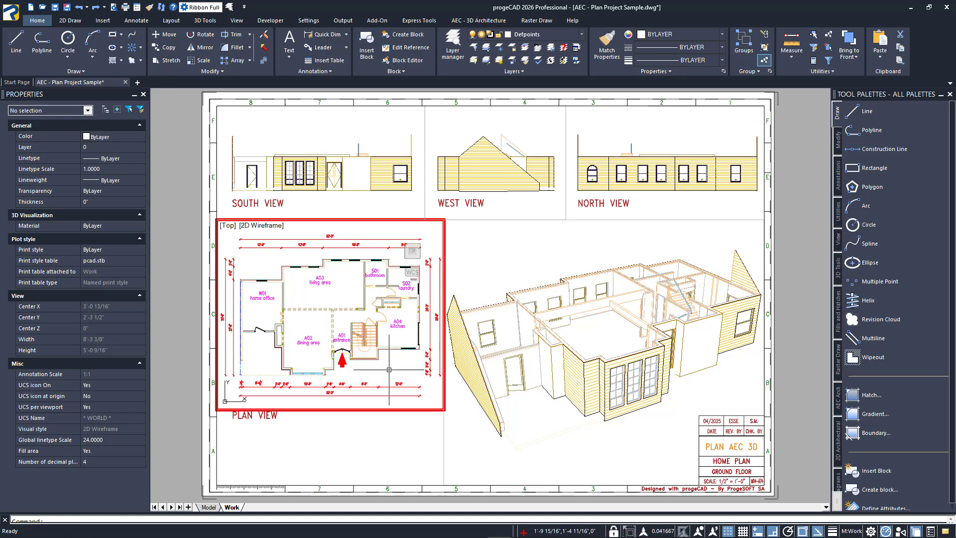
{"action": "scroll", "coordinate": [346, 313], "scroll_direction": "up", "scroll_amount": 3}
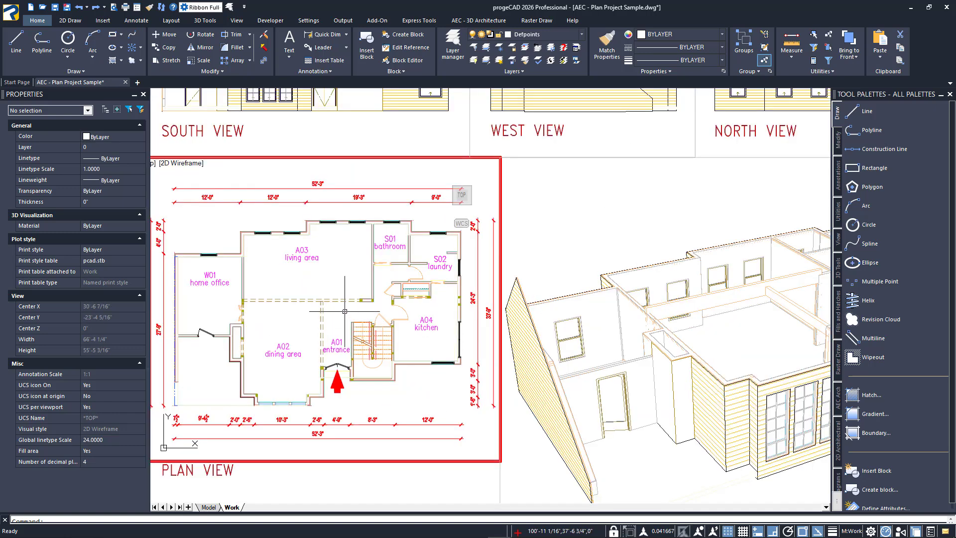
{"action": "scroll", "coordinate": [345, 311], "scroll_direction": "down", "scroll_amount": 4}
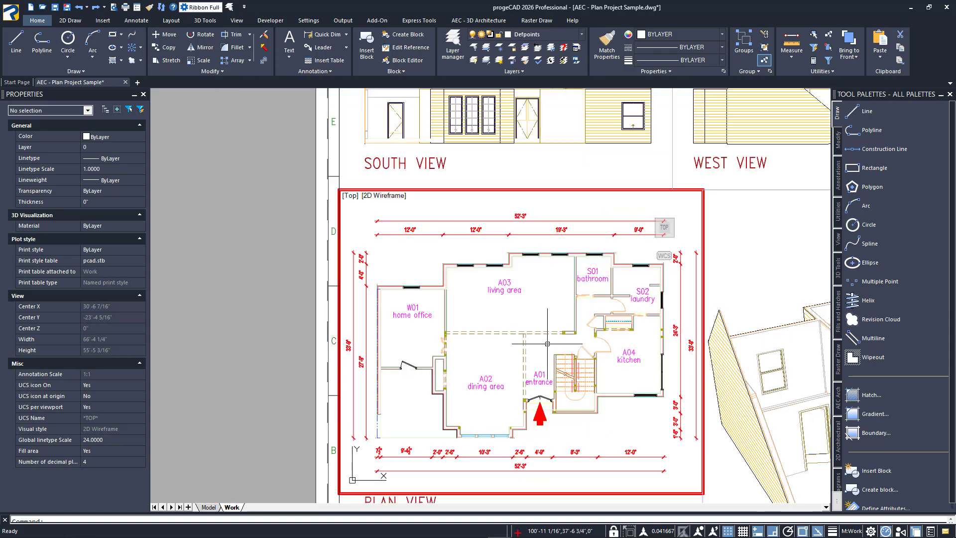
{"action": "middle_click_drag", "start_coordinate": [548, 344], "coordinate": [521, 320]}
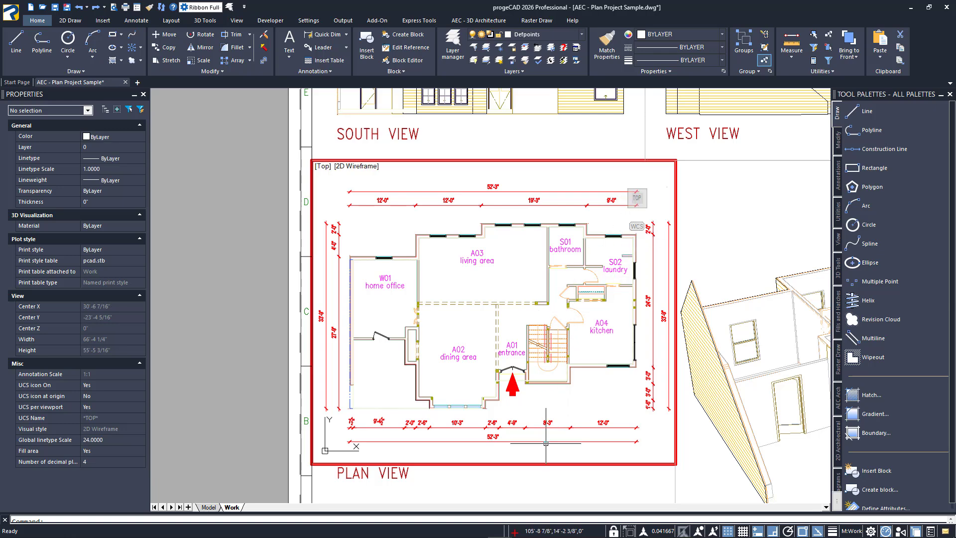
{"action": "double_click", "coordinate": [535, 484]}
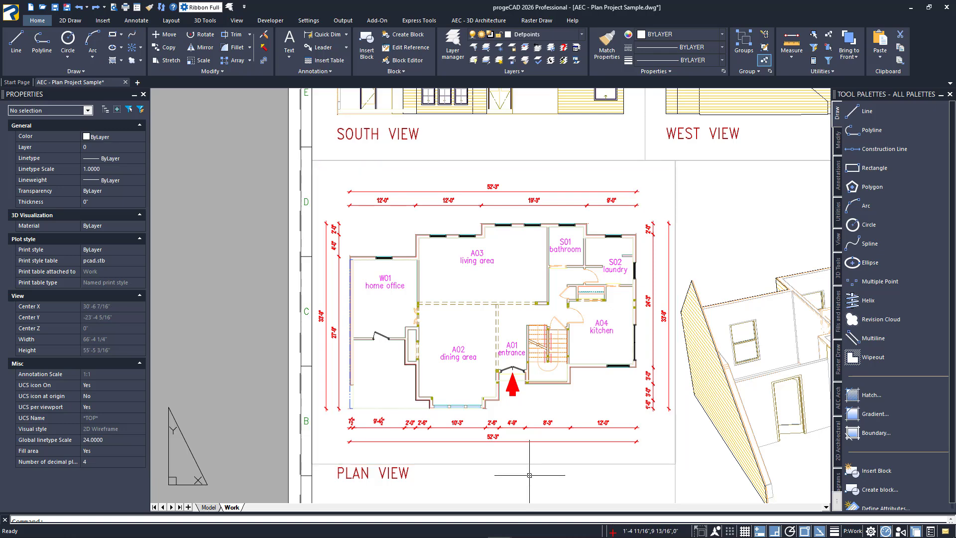
{"action": "middle_click", "coordinate": [530, 475]}
{"action": "middle_click", "coordinate": [530, 475]}
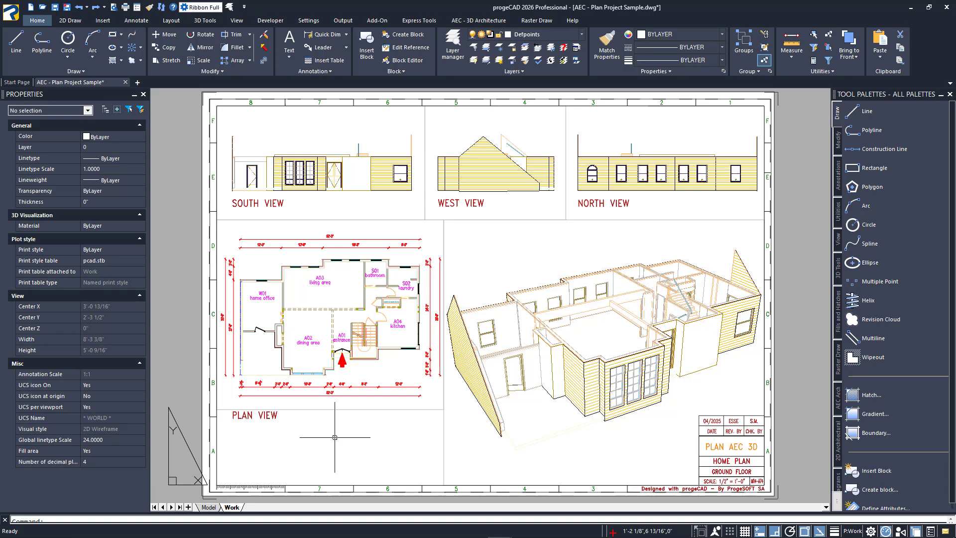
Add a new layout, open it and delete its default viewport
{"action": "left_click", "coordinate": [188, 507]}
{"action": "left_click", "coordinate": [257, 508]}
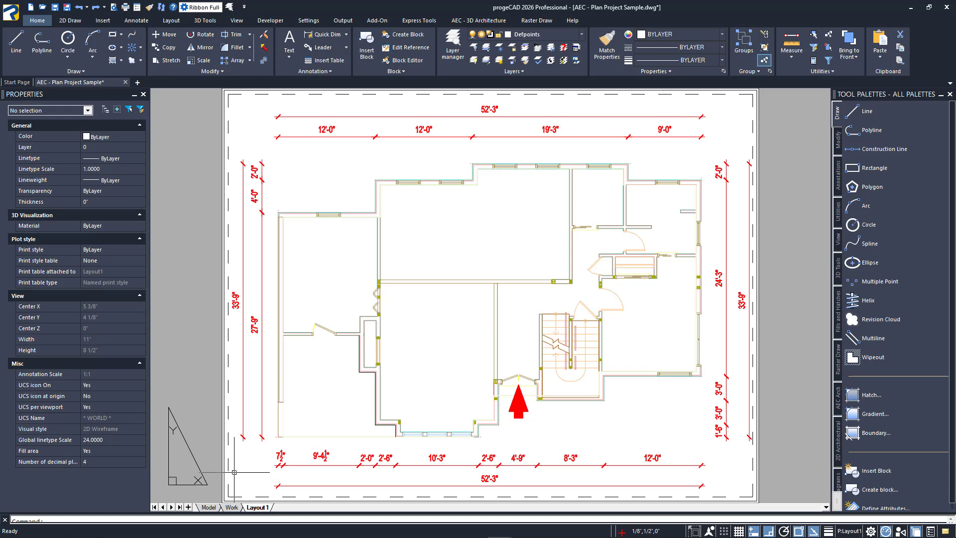
{"action": "left_click", "coordinate": [223, 457]}
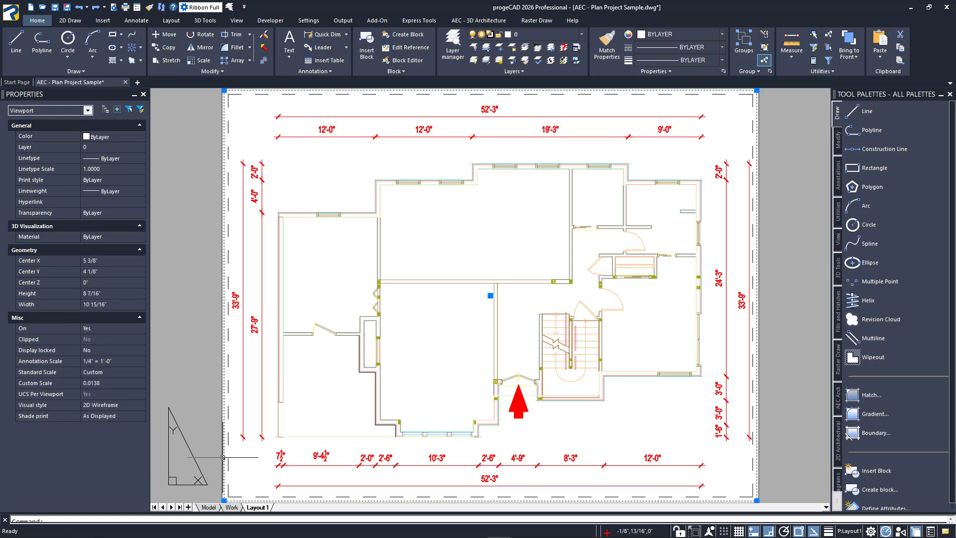
{"action": "key", "text": "Delete"}
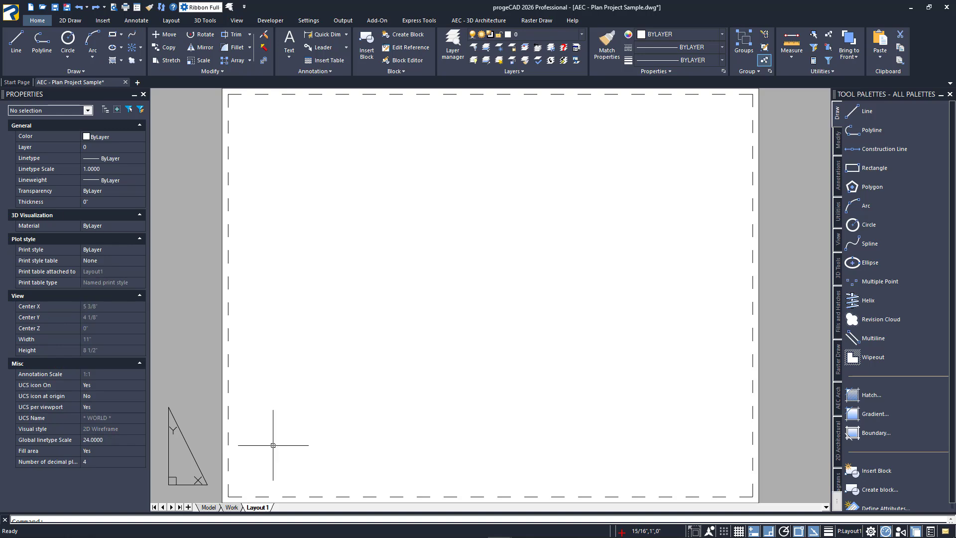
Make Defpoints the current layer for the new layout using the layer manager
{"action": "left_click", "coordinate": [171, 23]}
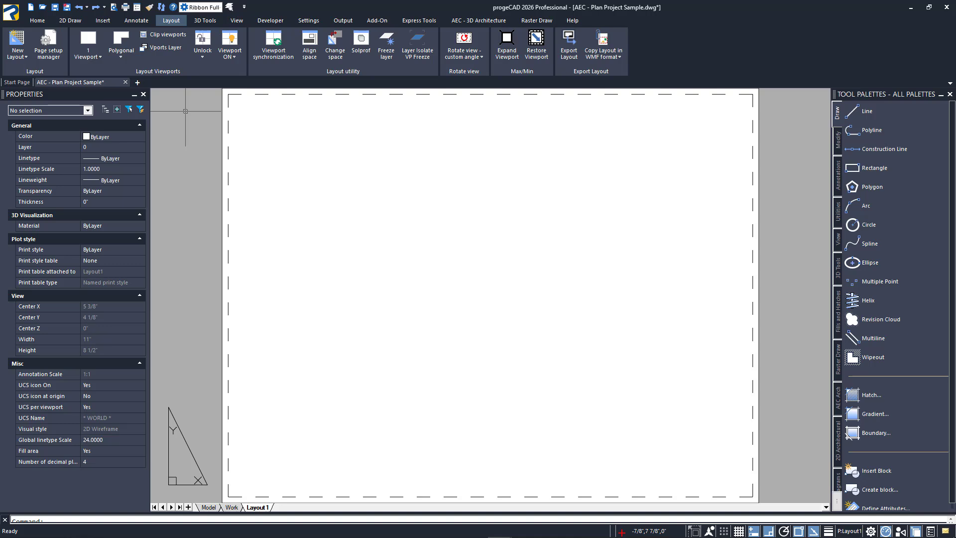
{"action": "left_click", "coordinate": [38, 22]}
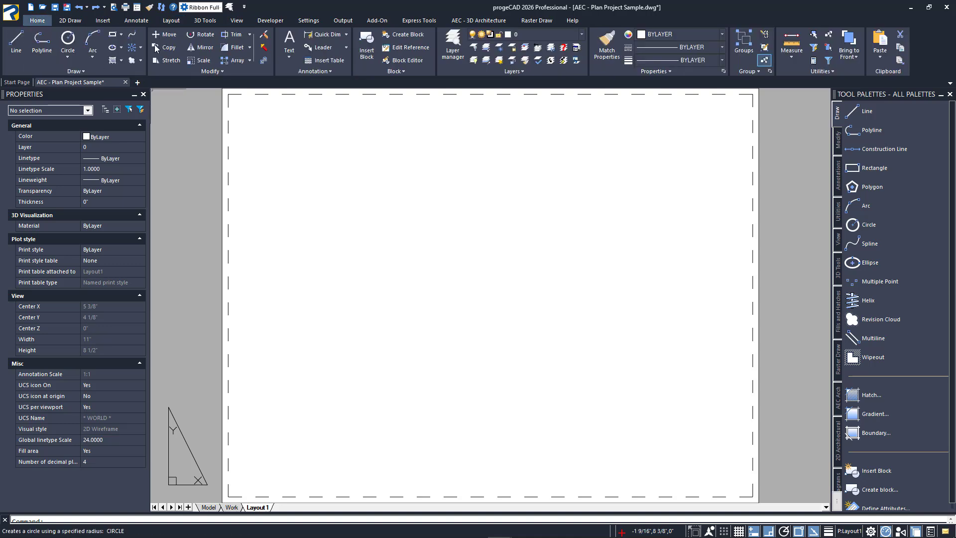
{"action": "left_click", "coordinate": [454, 48]}
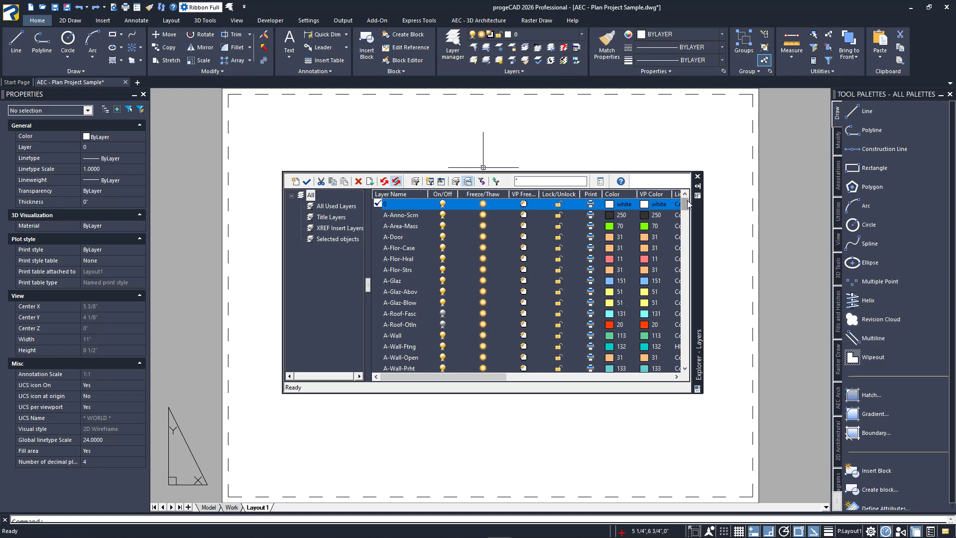
{"action": "left_click_drag", "start_coordinate": [685, 203], "coordinate": [691, 368]}
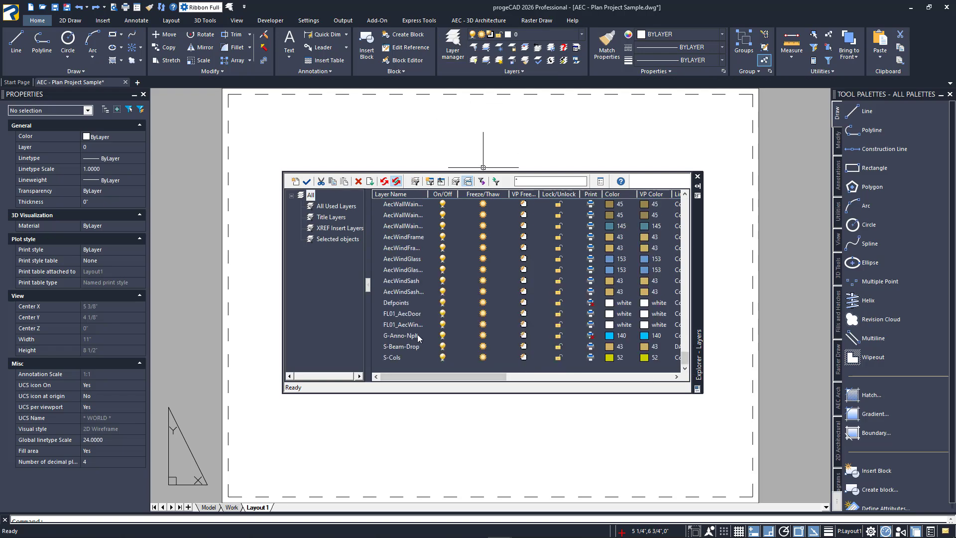
{"action": "double_click", "coordinate": [396, 303]}
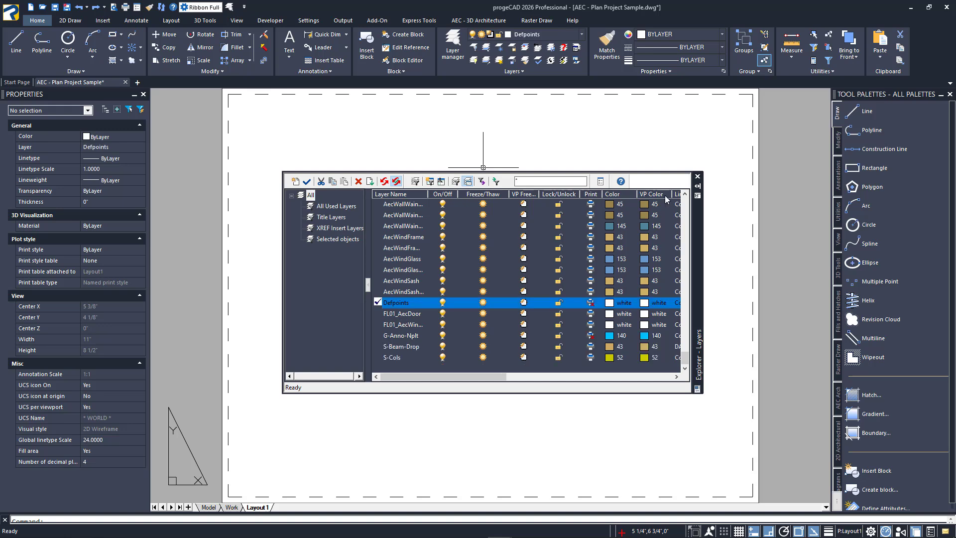
{"action": "left_click", "coordinate": [698, 177]}
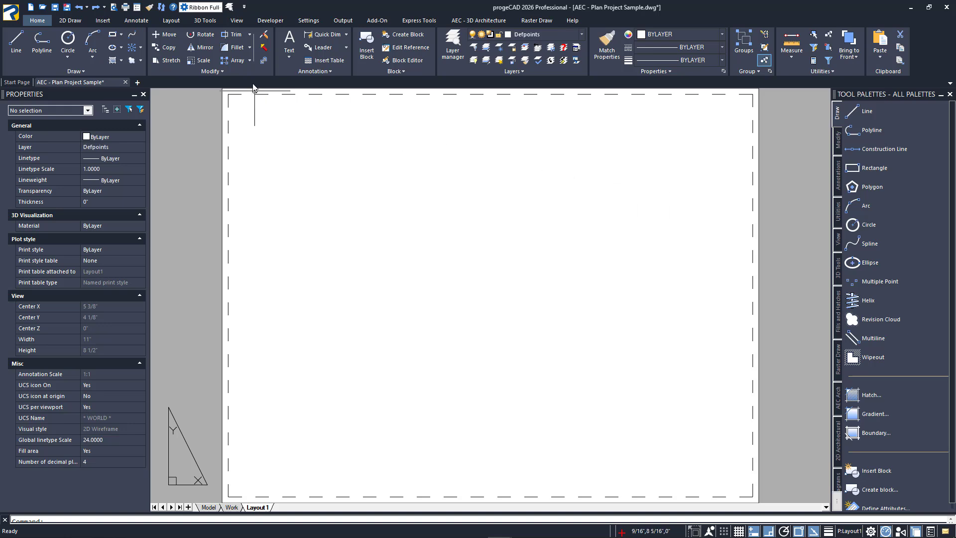
Create a single rectangular viewport about 9 3/8" wide and 6 11/16" high inside the sheet's printable area
{"action": "left_click", "coordinate": [177, 22]}
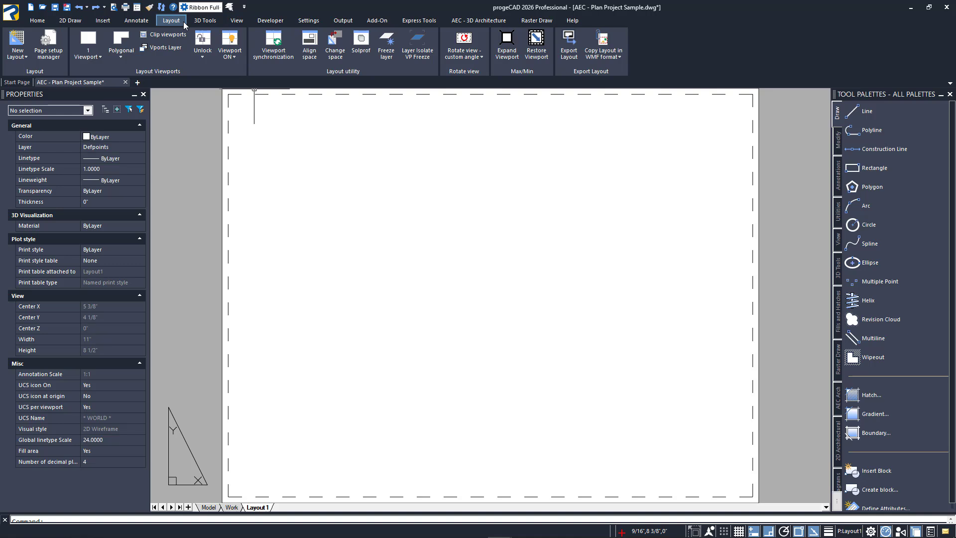
{"action": "left_click", "coordinate": [90, 53]}
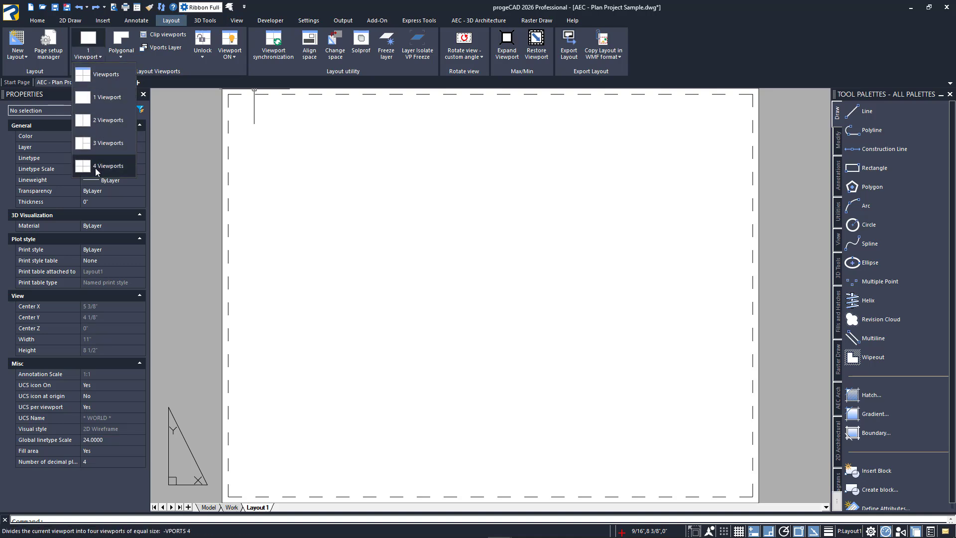
{"action": "left_click", "coordinate": [106, 97]}
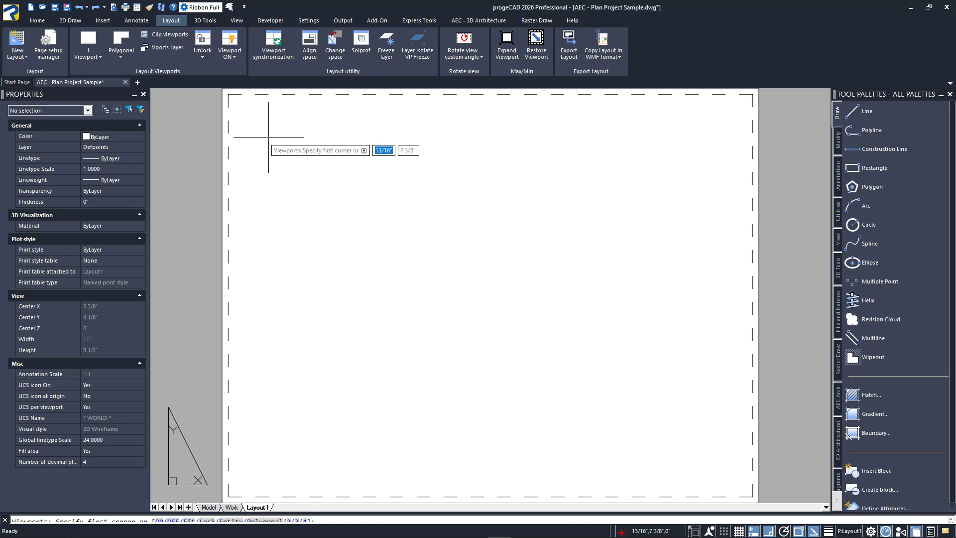
{"action": "left_click", "coordinate": [269, 138]}
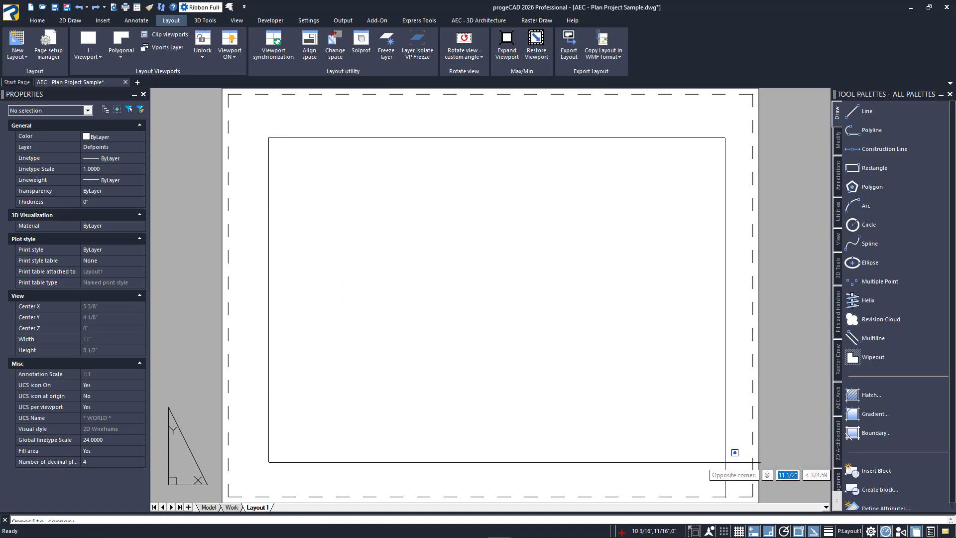
{"action": "left_click", "coordinate": [725, 462]}
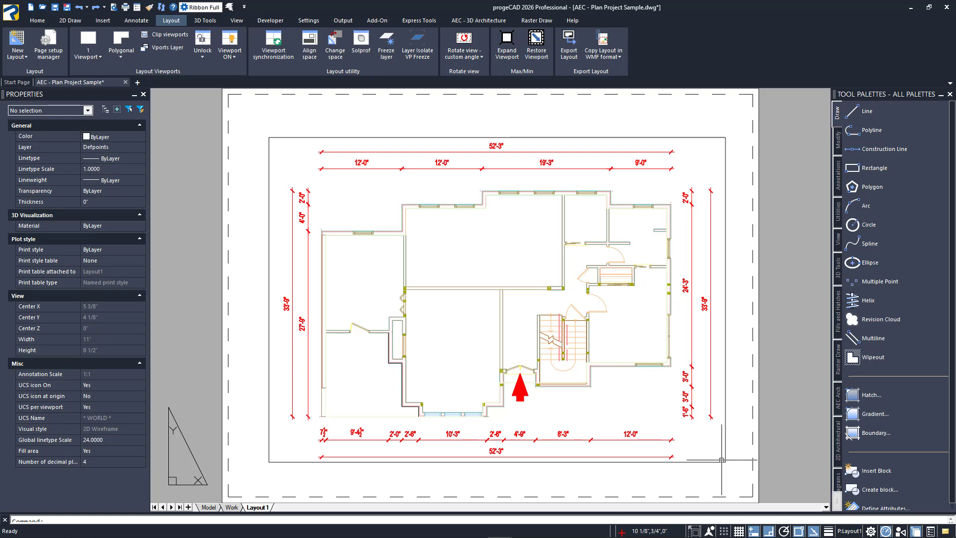
Activate the new viewport and examine the floor plan around the entrance and staircase, ending with the whole plan in view
{"action": "double_click", "coordinate": [645, 398]}
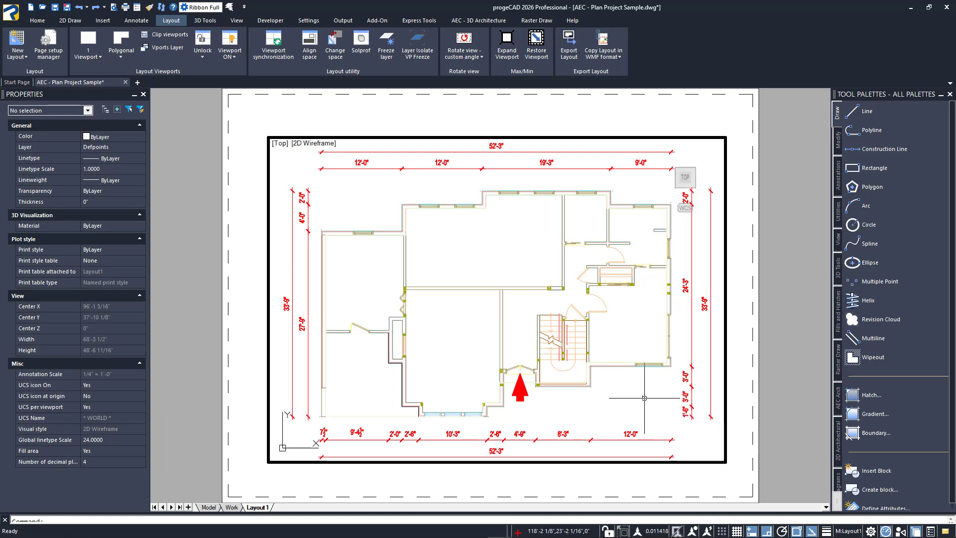
{"action": "scroll", "coordinate": [644, 398], "scroll_direction": "down", "scroll_amount": 3}
{"action": "scroll", "coordinate": [642, 396], "scroll_direction": "up", "scroll_amount": 5}
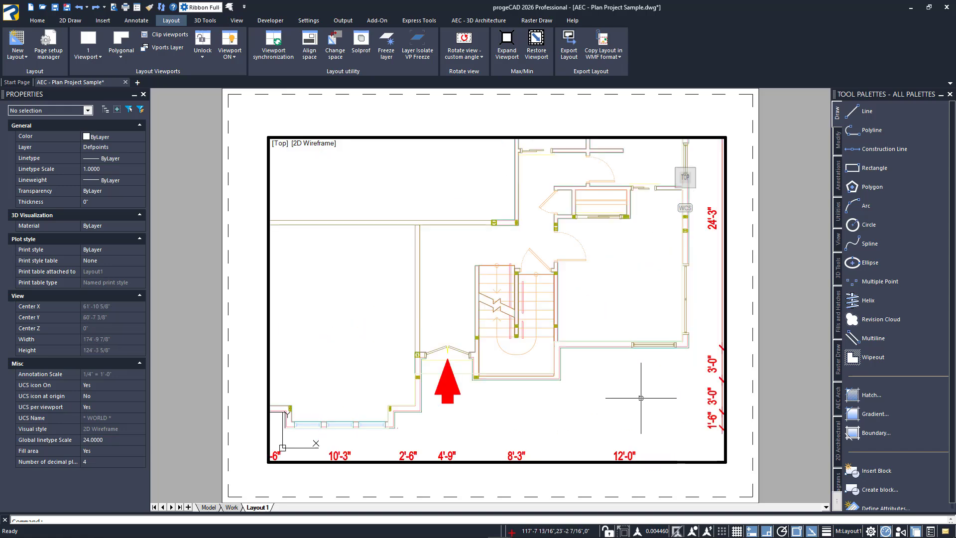
{"action": "middle_click_drag", "start_coordinate": [641, 395], "coordinate": [576, 383]}
{"action": "scroll", "coordinate": [433, 292], "scroll_direction": "up", "scroll_amount": 4}
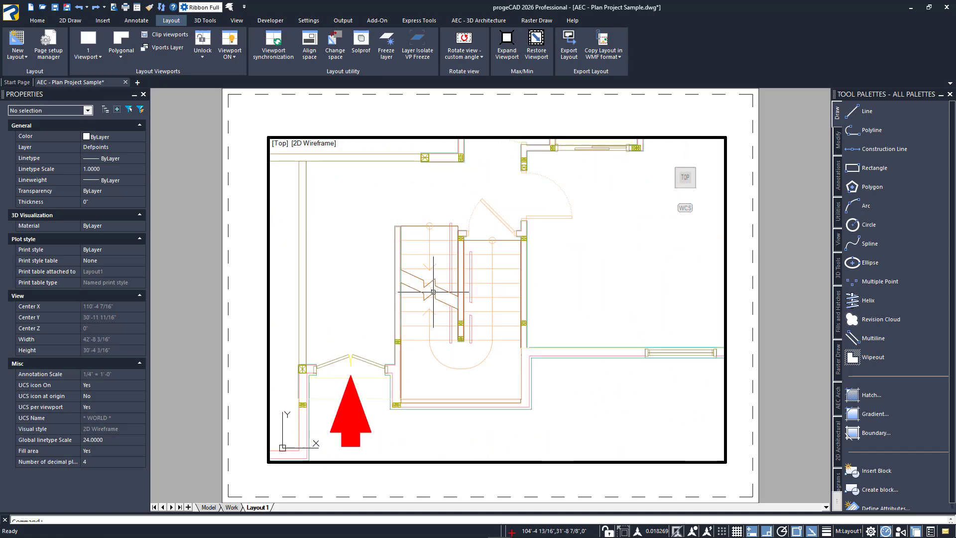
{"action": "scroll", "coordinate": [577, 298], "scroll_direction": "down", "scroll_amount": 2}
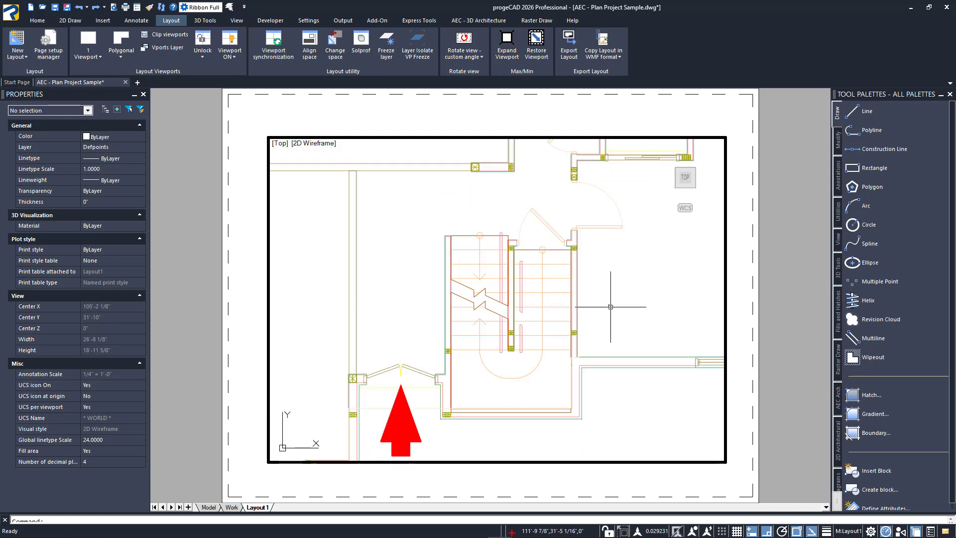
{"action": "middle_click_drag", "start_coordinate": [558, 320], "coordinate": [549, 306]}
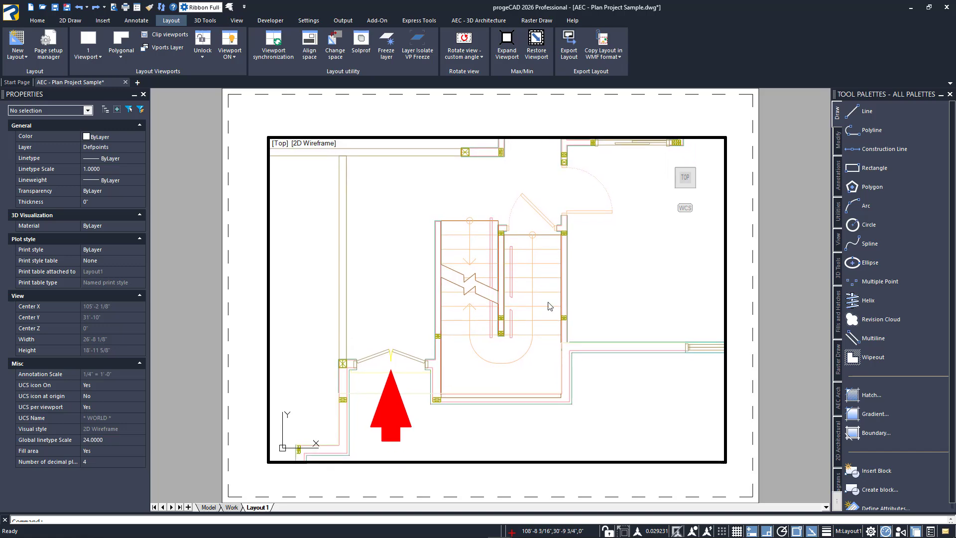
{"action": "scroll", "coordinate": [637, 297], "scroll_direction": "down", "scroll_amount": 5}
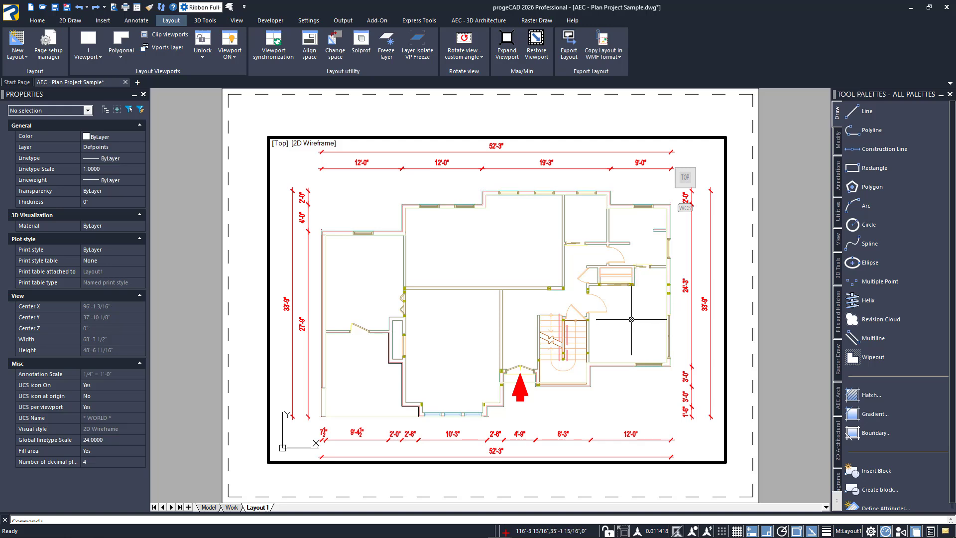
Set the active viewport's scale to 3/32" = 1'-0" and return to paper space
{"action": "left_click", "coordinate": [652, 531]}
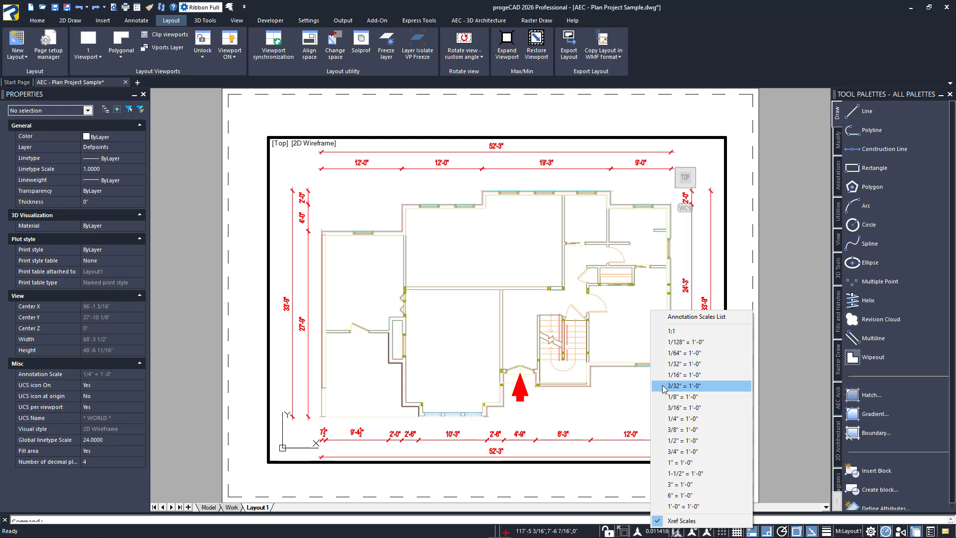
{"action": "left_click", "coordinate": [684, 386]}
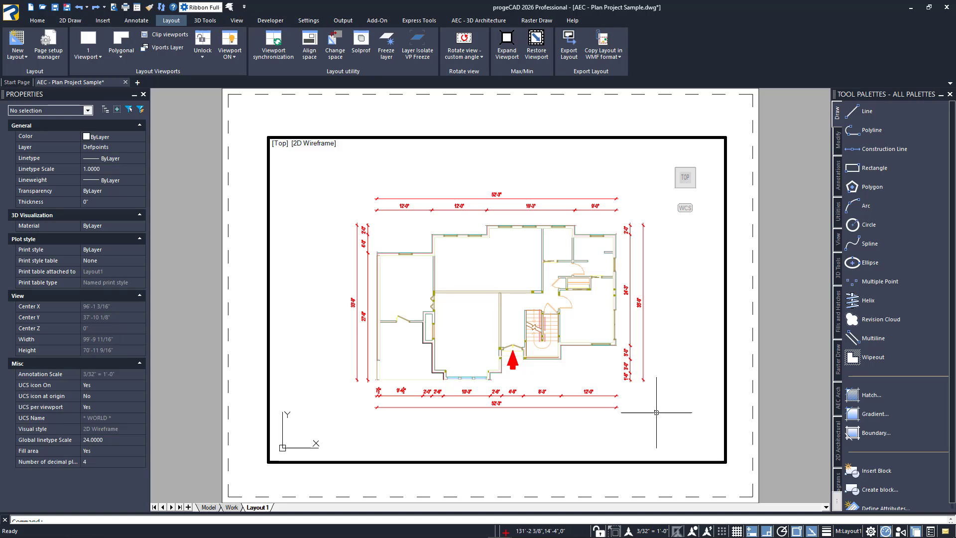
{"action": "double_click", "coordinate": [644, 485]}
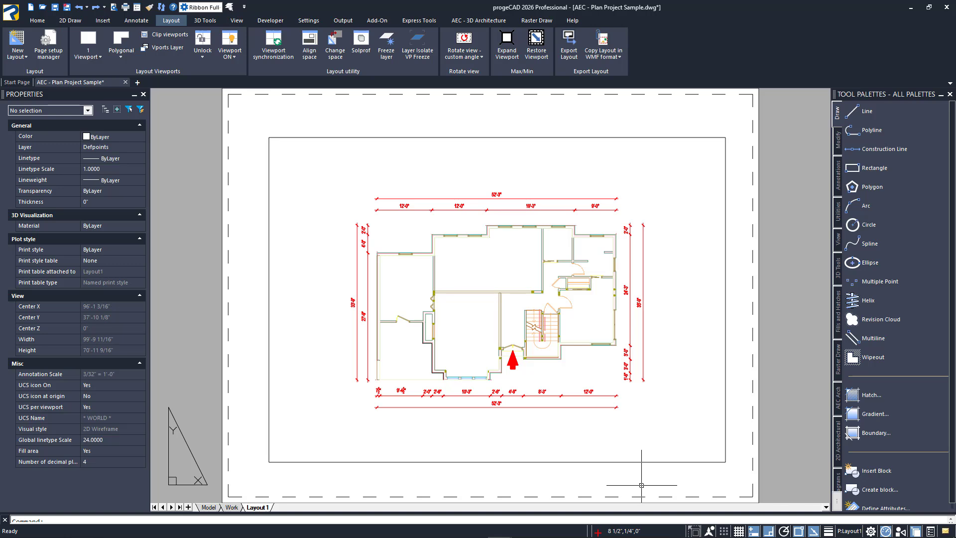
Activate the floor plan viewport on the layout, lock its display and return to paper space
{"action": "double_click", "coordinate": [611, 438]}
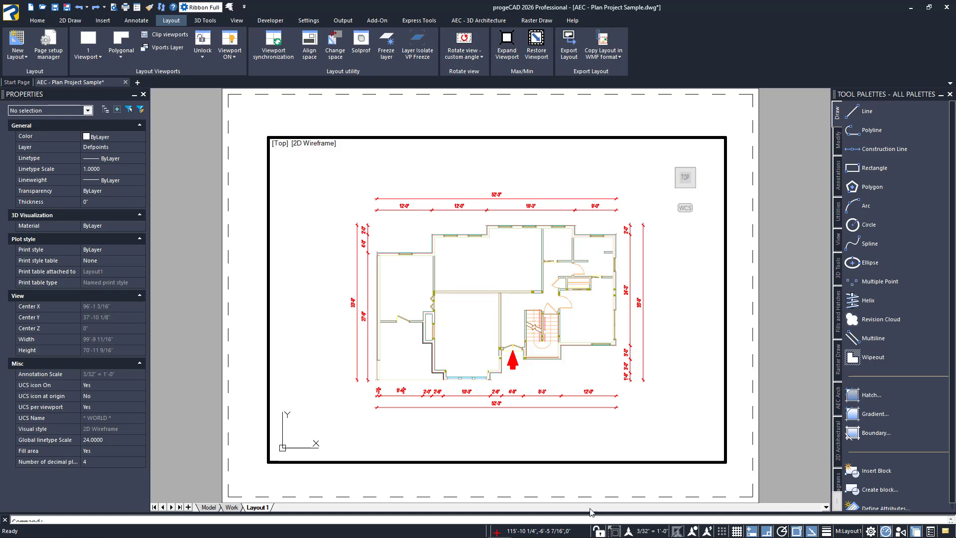
{"action": "left_click", "coordinate": [600, 532]}
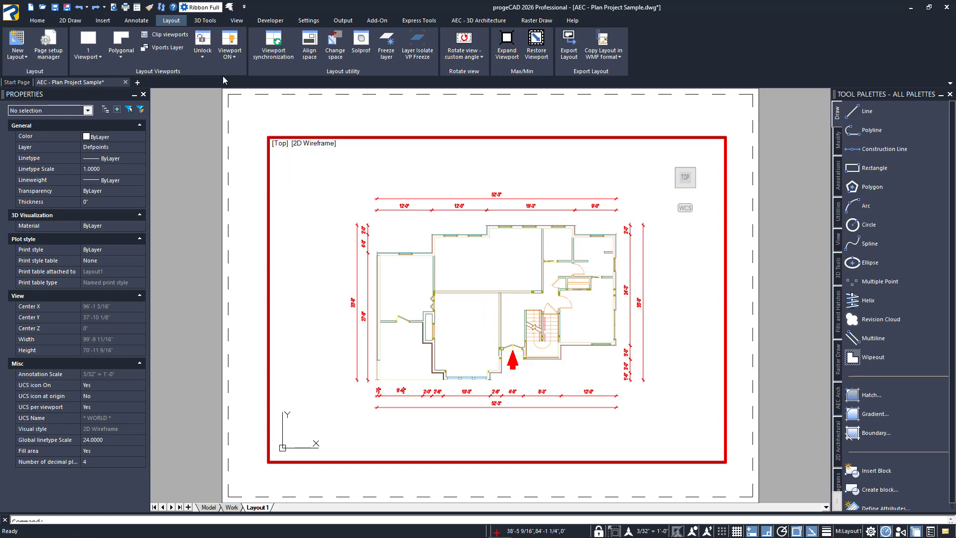
{"action": "left_click", "coordinate": [203, 57]}
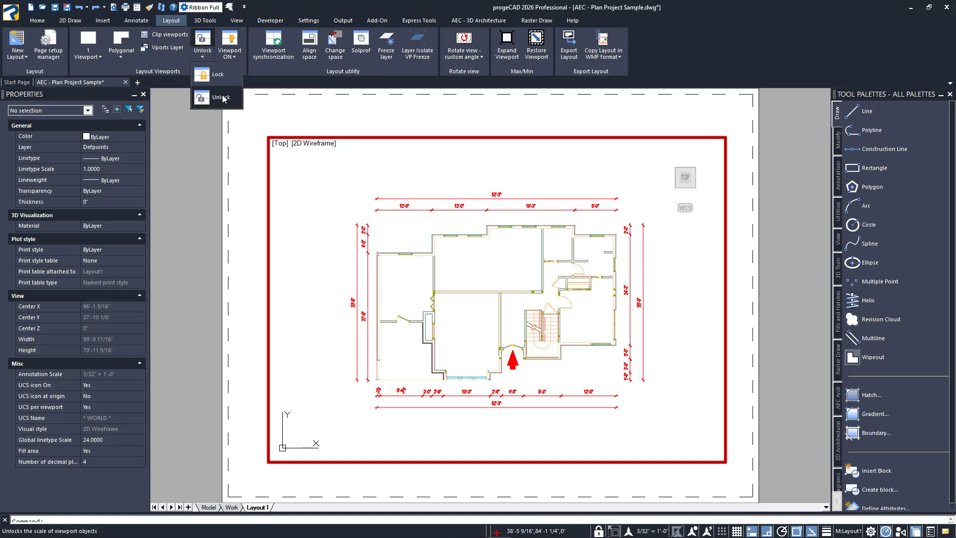
{"action": "left_click", "coordinate": [222, 98]}
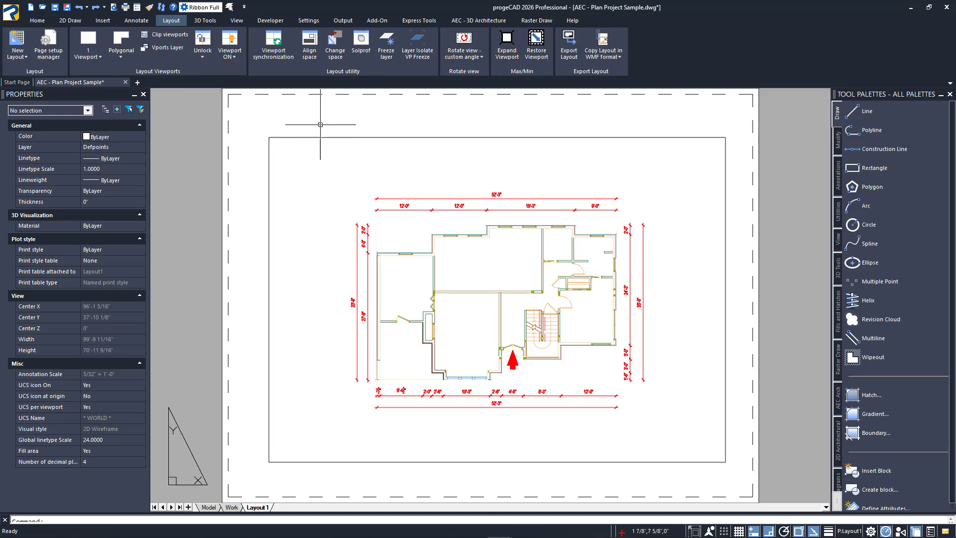
Select the floor plan viewport's border in paper space and set its Display Locked option to Yes
{"action": "left_click", "coordinate": [357, 137]}
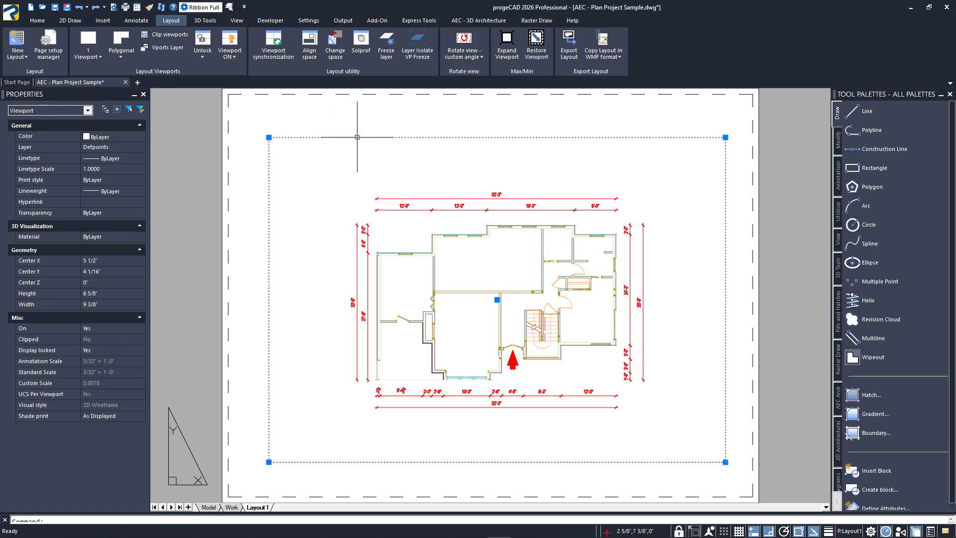
{"action": "right_click", "coordinate": [357, 137]}
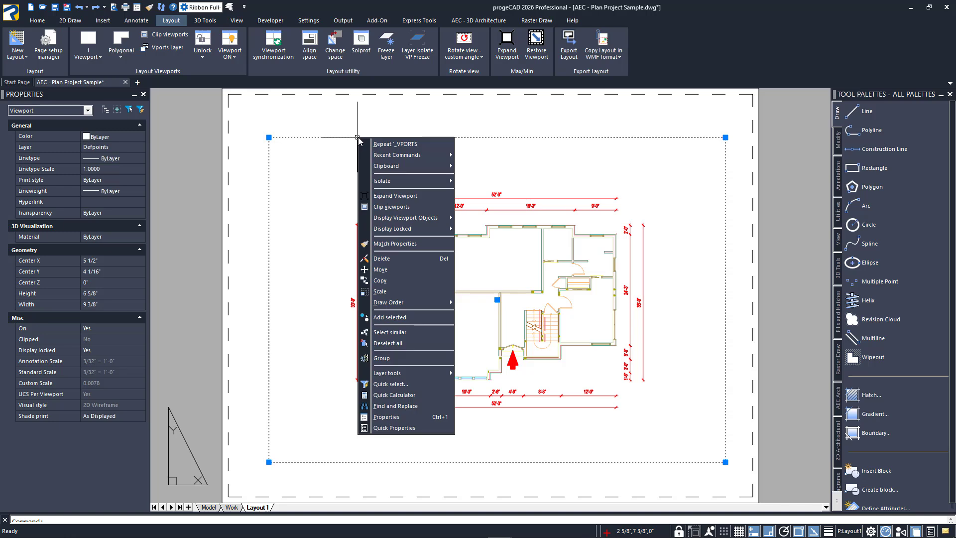
{"action": "mouse_move", "coordinate": [429, 229]}
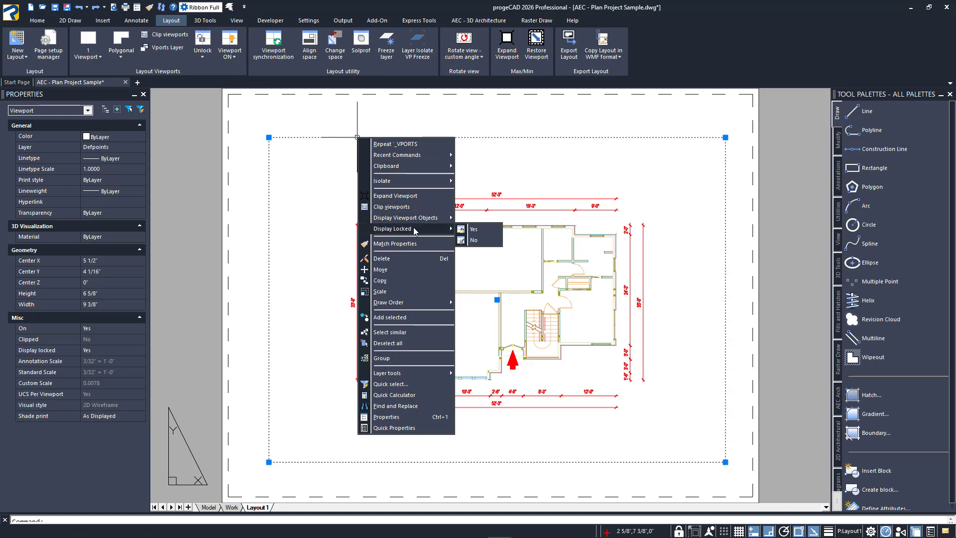
{"action": "left_click", "coordinate": [476, 232]}
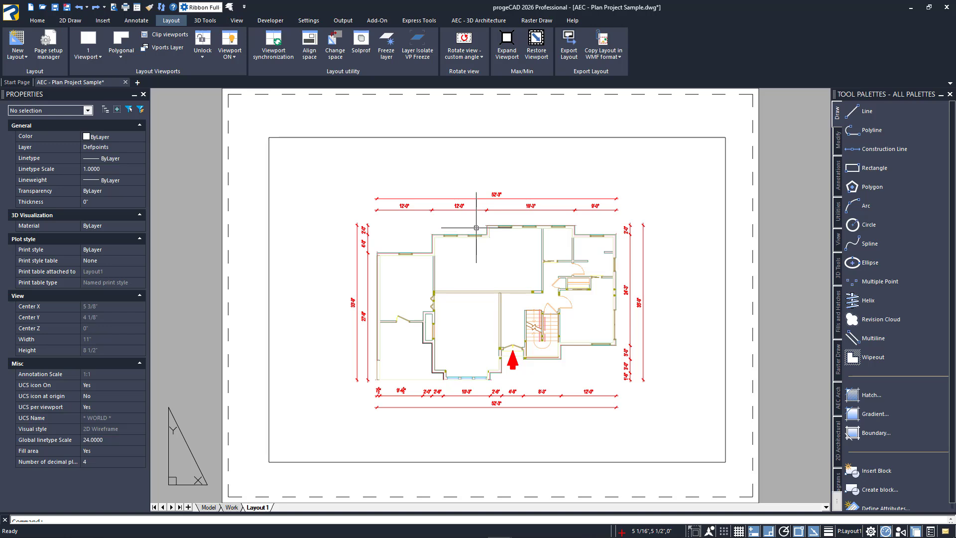
Activate the locked viewport and test zooming and panning inside it to check how the plan and sheet move together
{"action": "double_click", "coordinate": [476, 229]}
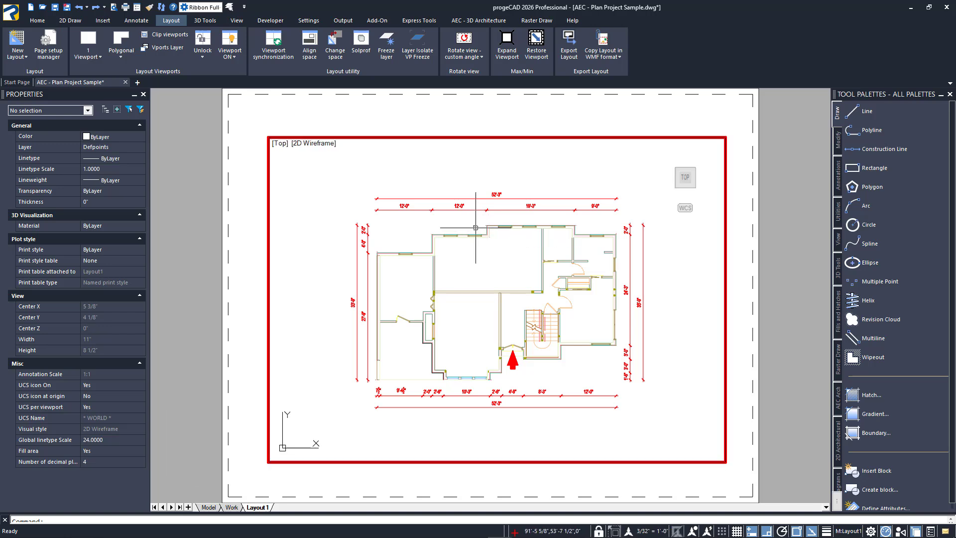
{"action": "scroll", "coordinate": [477, 228], "scroll_direction": "down", "scroll_amount": 8}
{"action": "scroll", "coordinate": [476, 228], "scroll_direction": "up", "scroll_amount": 8}
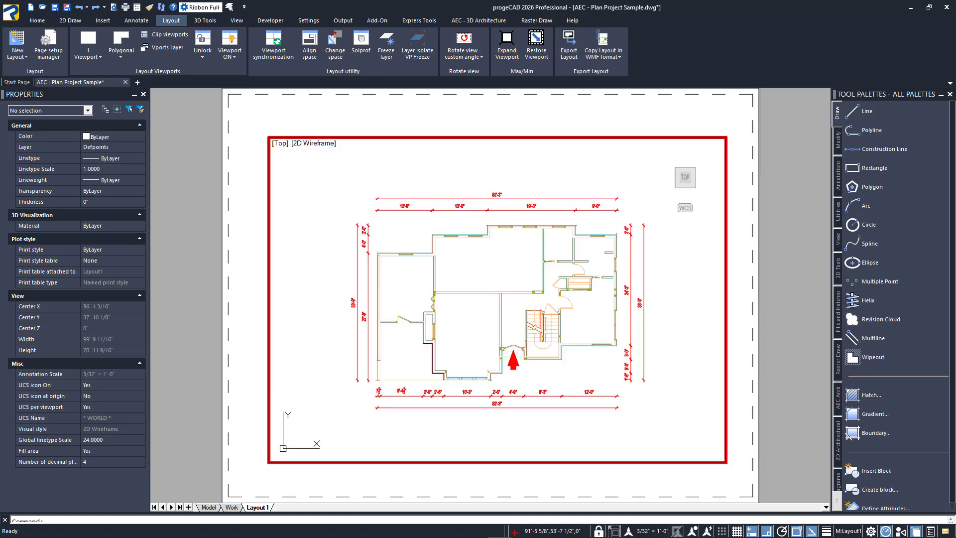
{"action": "mouse_move", "coordinate": [478, 229]}
{"action": "middle_mouse_down"}
{"action": "mouse_move", "coordinate": [309, 231]}
{"action": "mouse_move", "coordinate": [621, 247]}
{"action": "mouse_move", "coordinate": [485, 234]}
{"action": "middle_mouse_up"}
{"action": "scroll", "coordinate": [485, 234], "scroll_direction": "down", "scroll_amount": 3}
{"action": "scroll", "coordinate": [485, 234], "scroll_direction": "up", "scroll_amount": 3}
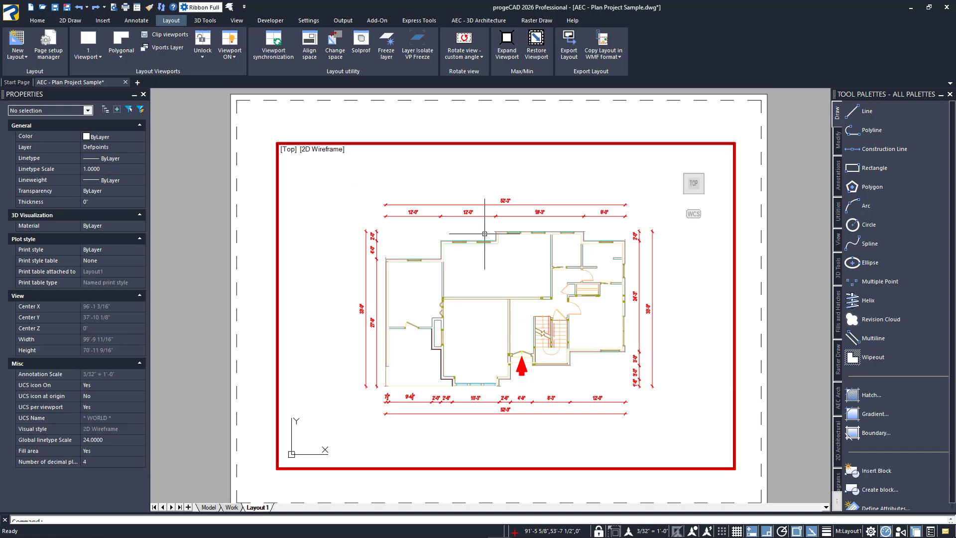